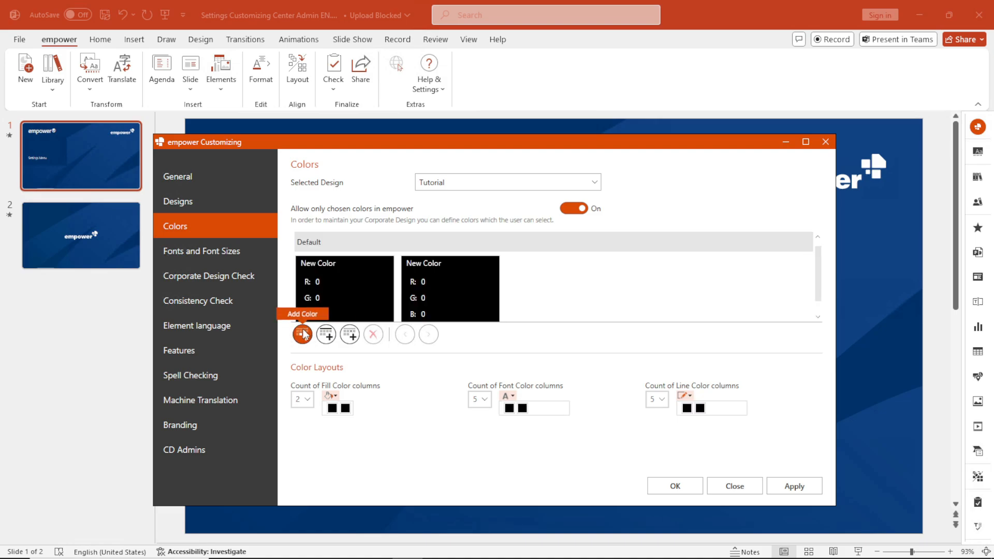
Add more colors and set four swatches to RGB 100,0,0; 0,100,0; 0,0,100; and 100,100,0.
click(308, 336)
click(322, 278)
text(100)
click(428, 294)
text(100)
click(534, 310)
click(639, 278)
text(100)
click(639, 294)
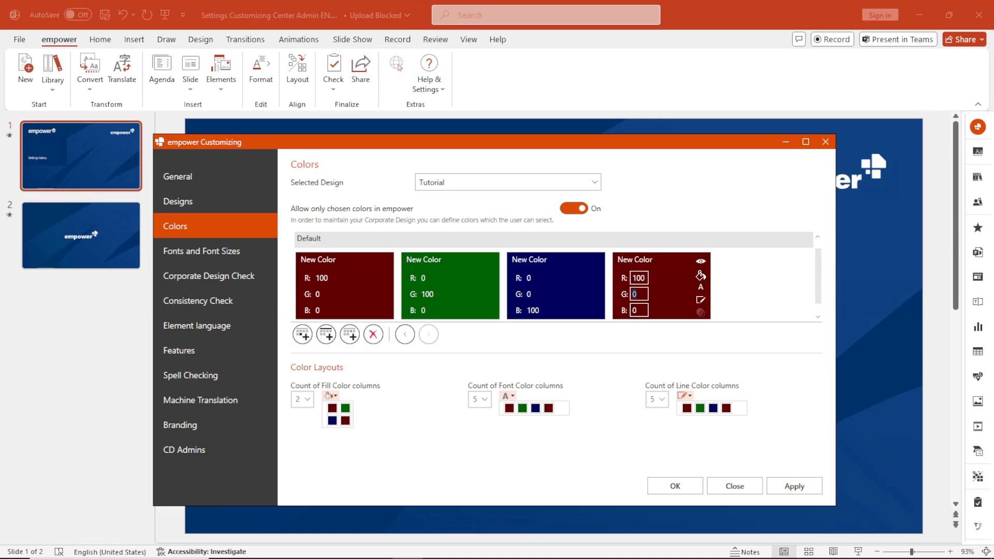
text(100)
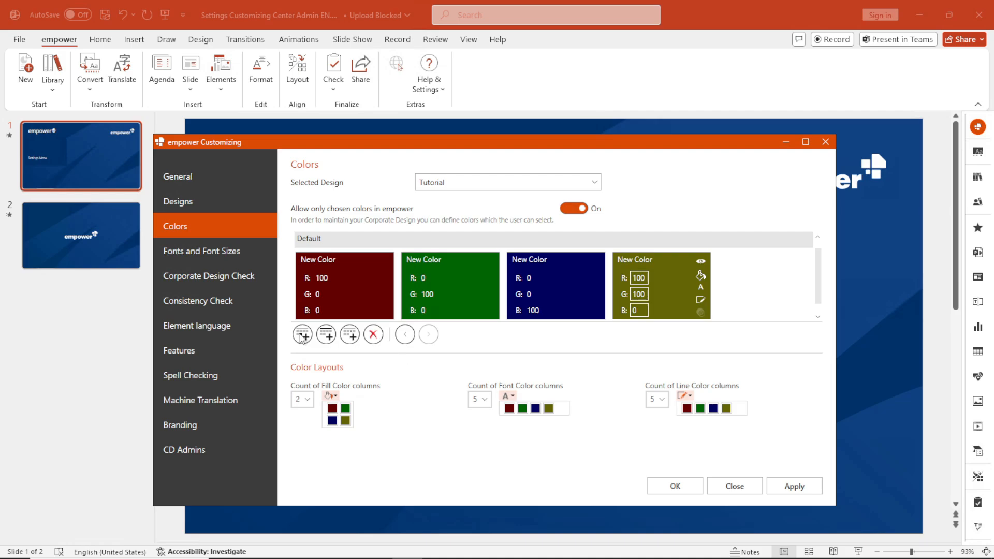
Add a color heading named "Basic Colors" below the swatches and insert an empty placeholder under it.
click(329, 336)
click(344, 301)
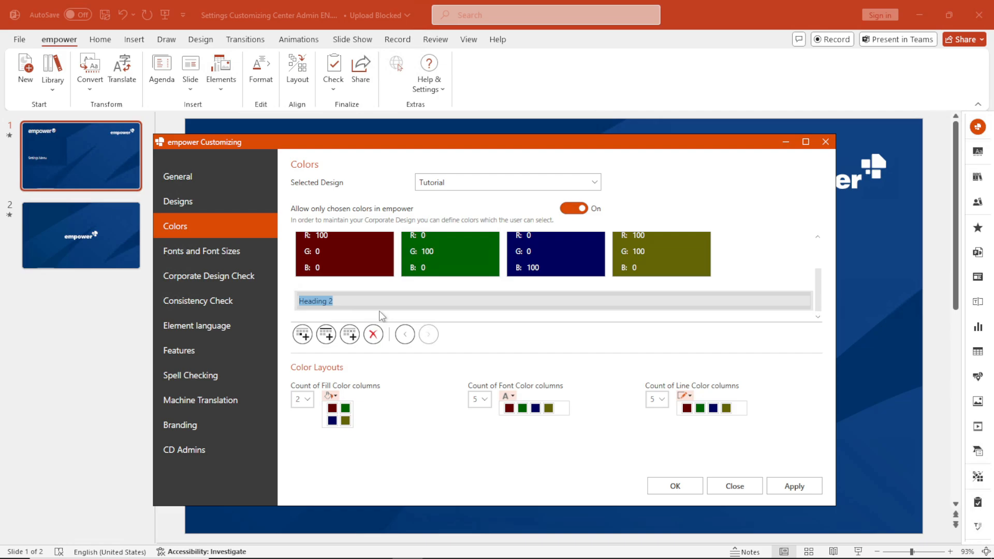
text(Basic Colors)
click(345, 337)
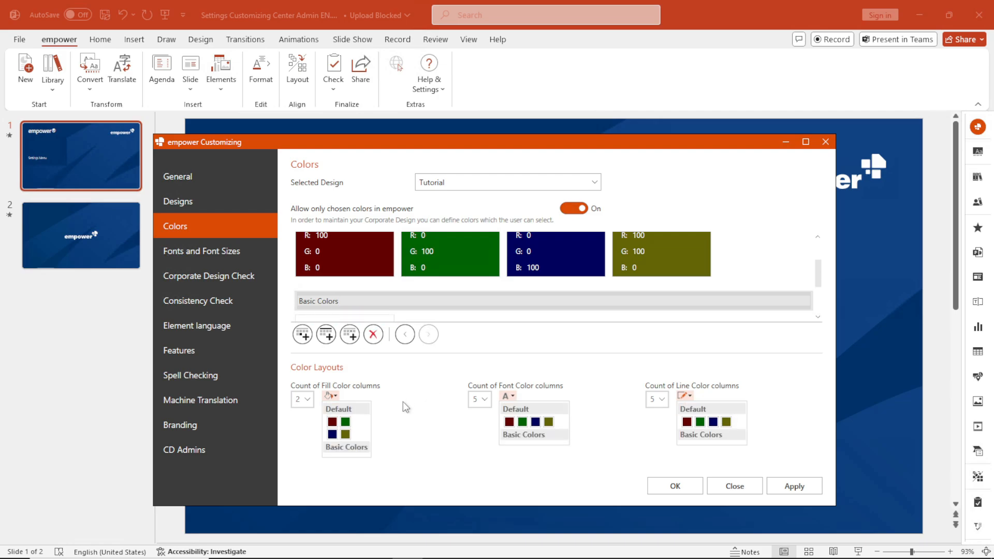
click(405, 335)
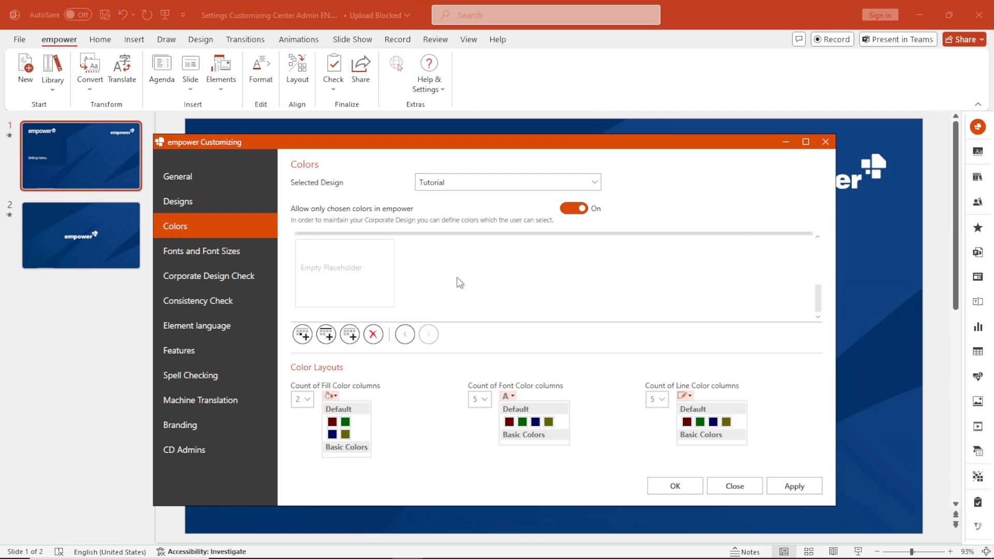
click(333, 268)
Set the color layouts to 3 fill color columns and 2 font color columns.
click(302, 399)
click(305, 248)
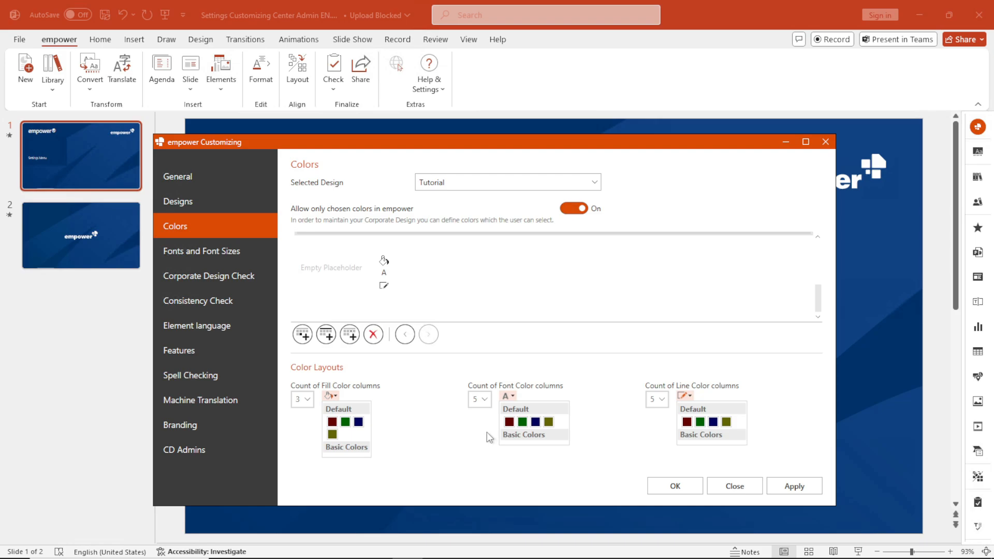
click(481, 400)
click(481, 234)
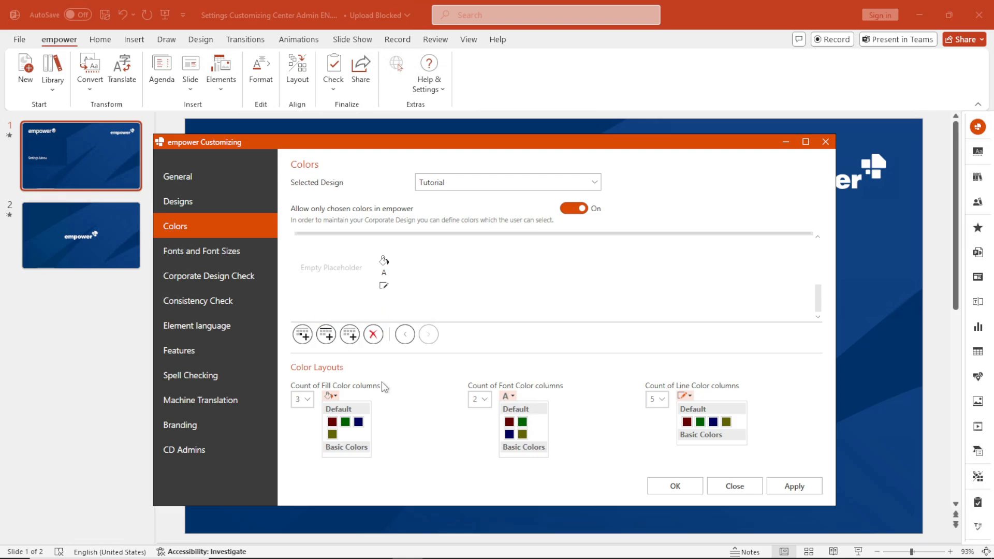
In the Fonts and Font Sizes settings, allow only chosen fonts for the Tutorial design.
click(232, 264)
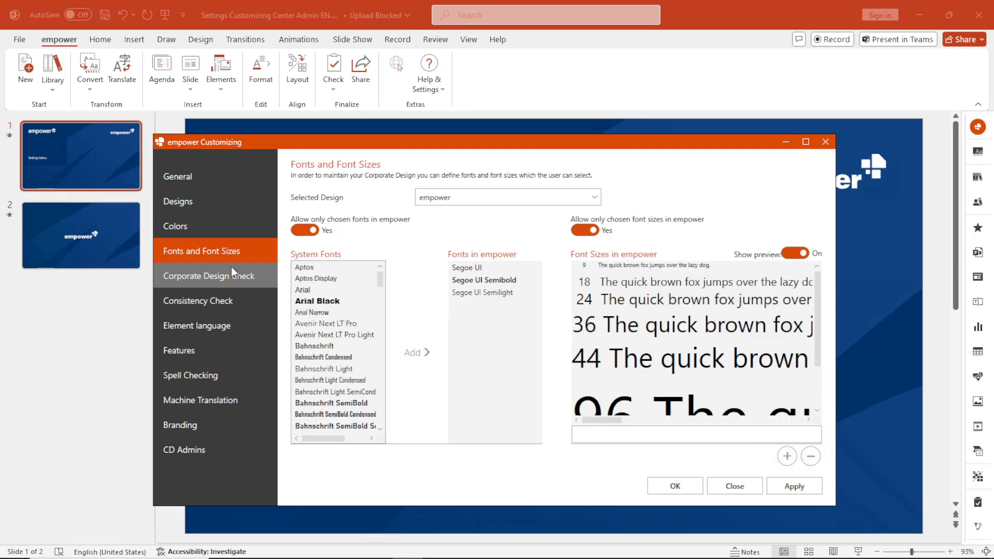
click(476, 197)
click(476, 229)
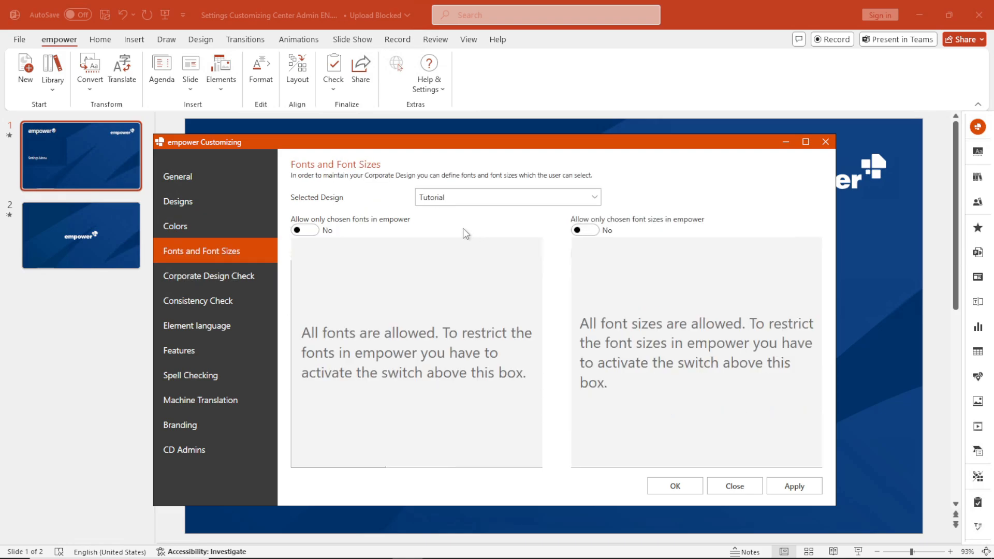
click(301, 230)
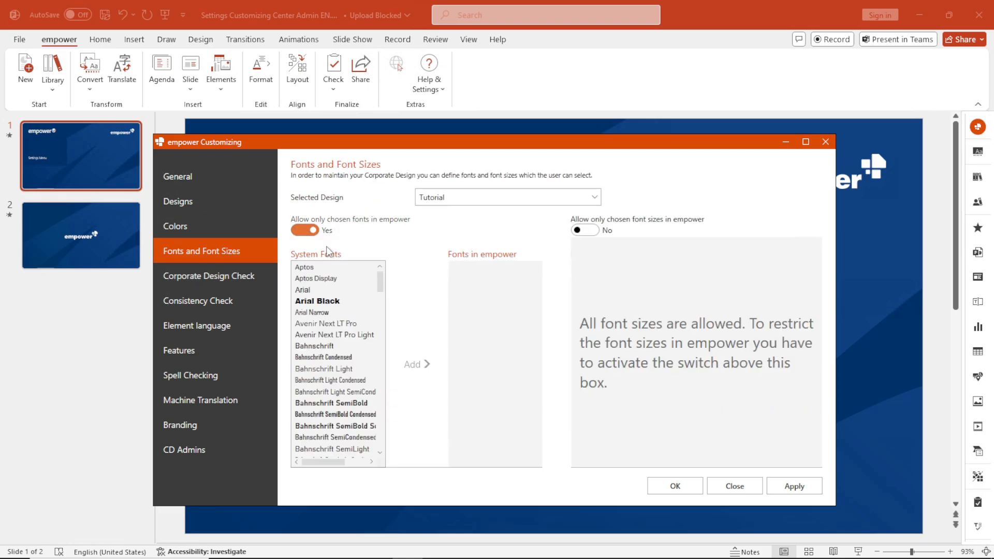
Add Arial, Arial Black, Arial Narrow, Leelawadee, Leelawadee UI and Leelawadee UI Semilight to the fonts in empower.
click(321, 288)
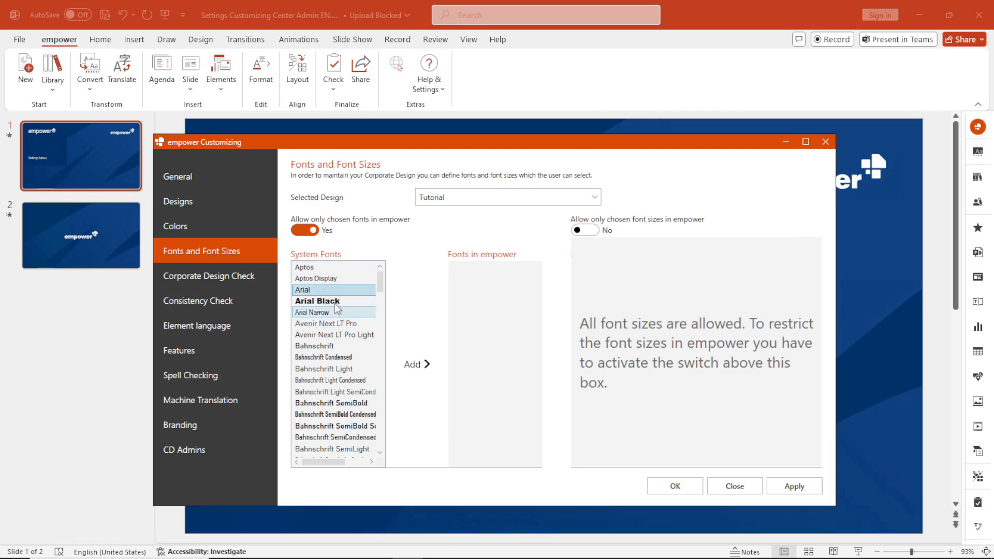
shift+click(337, 301)
shift+click(335, 313)
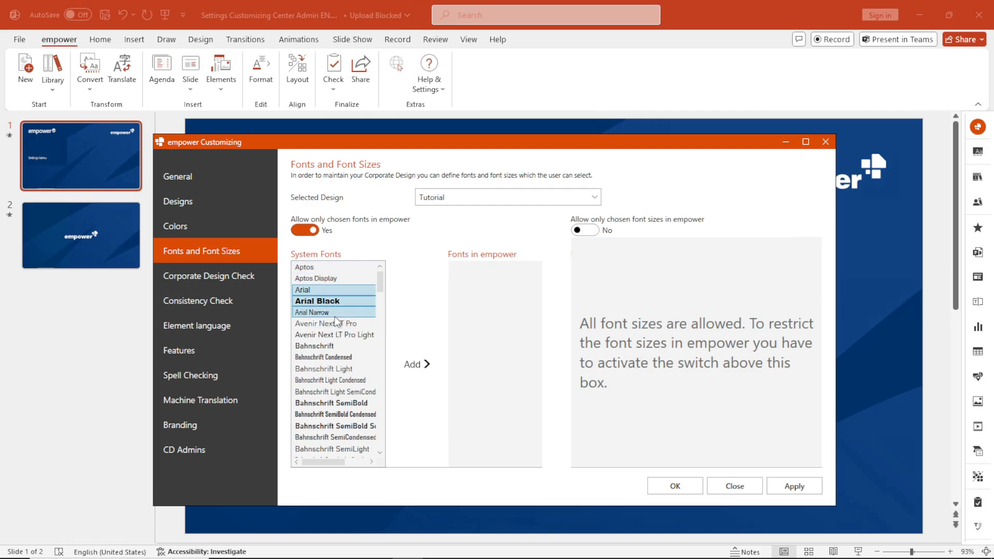
click(413, 364)
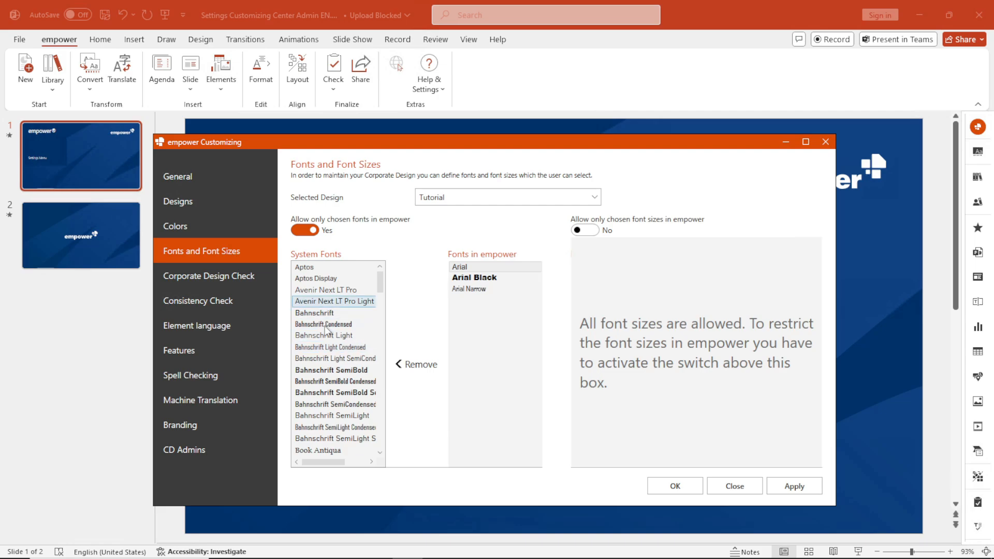
scroll(346, 407, down, 10)
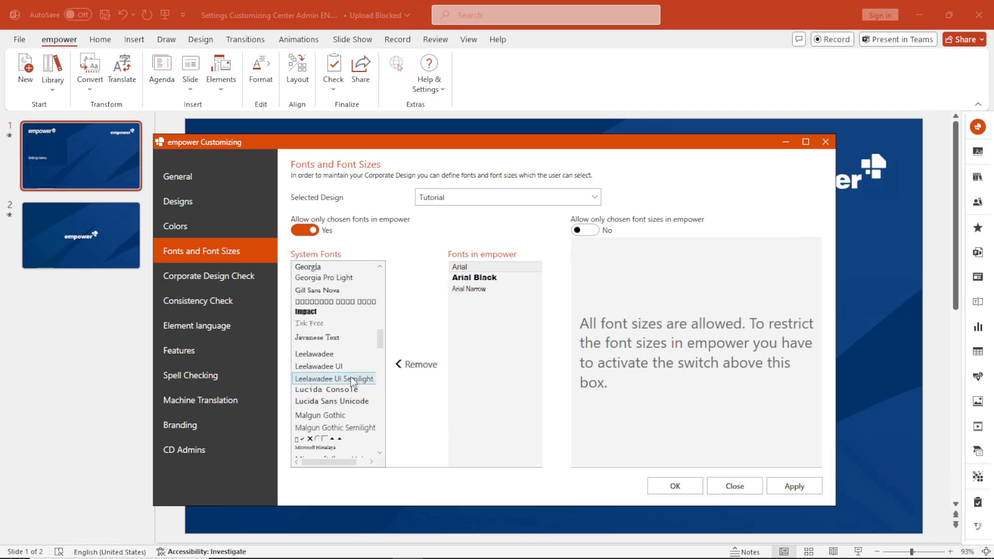
click(319, 351)
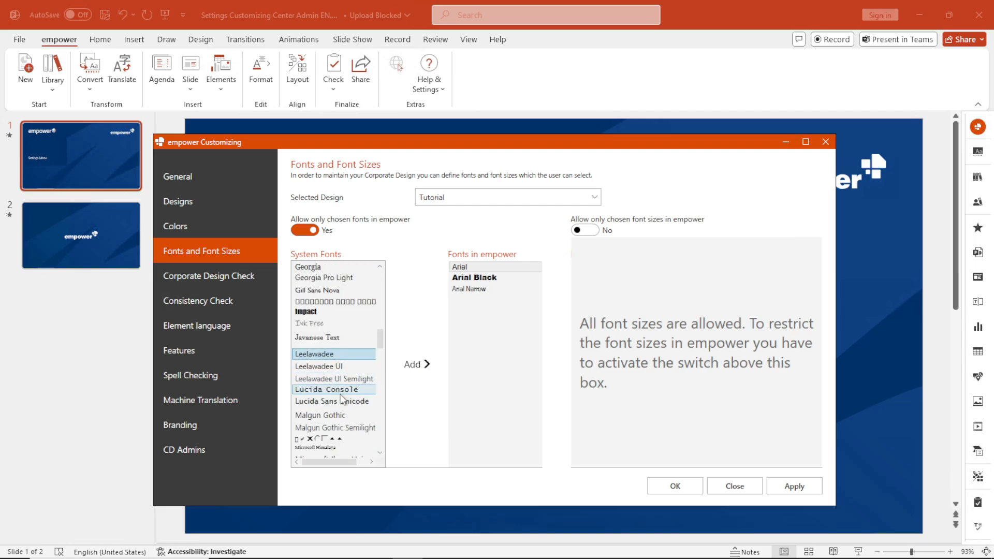
shift+click(340, 378)
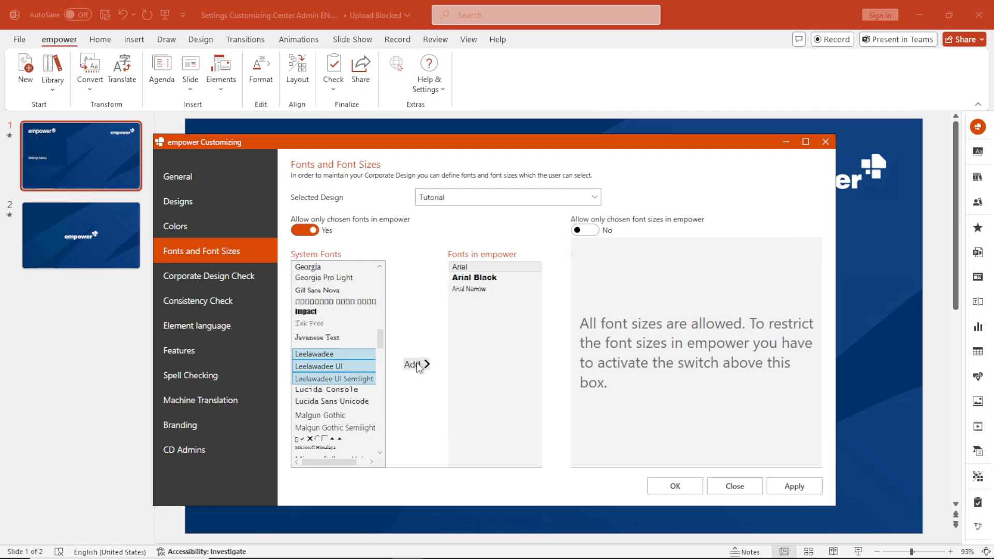
click(414, 364)
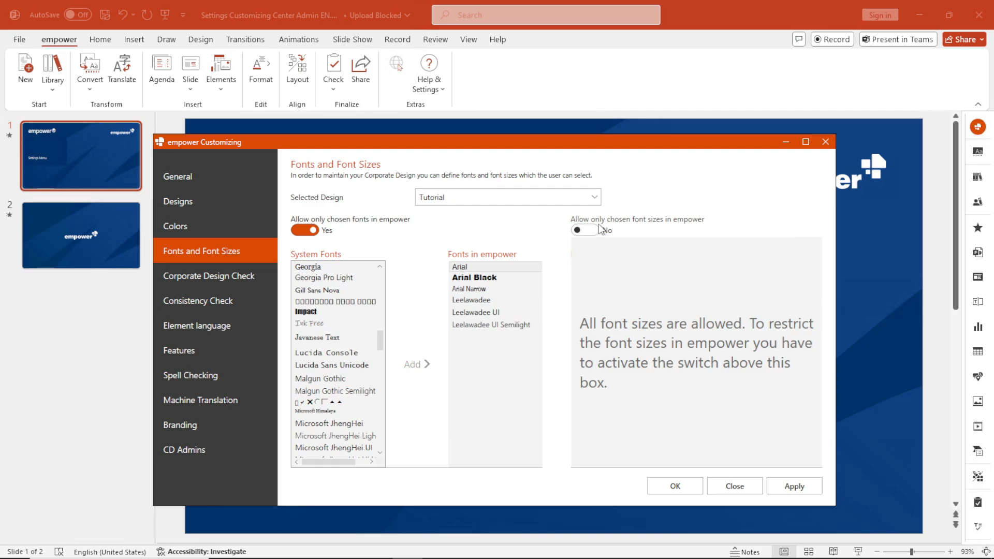
Allow only chosen font sizes for the Tutorial design and add sizes 12, 11, 32 and 64.
click(583, 231)
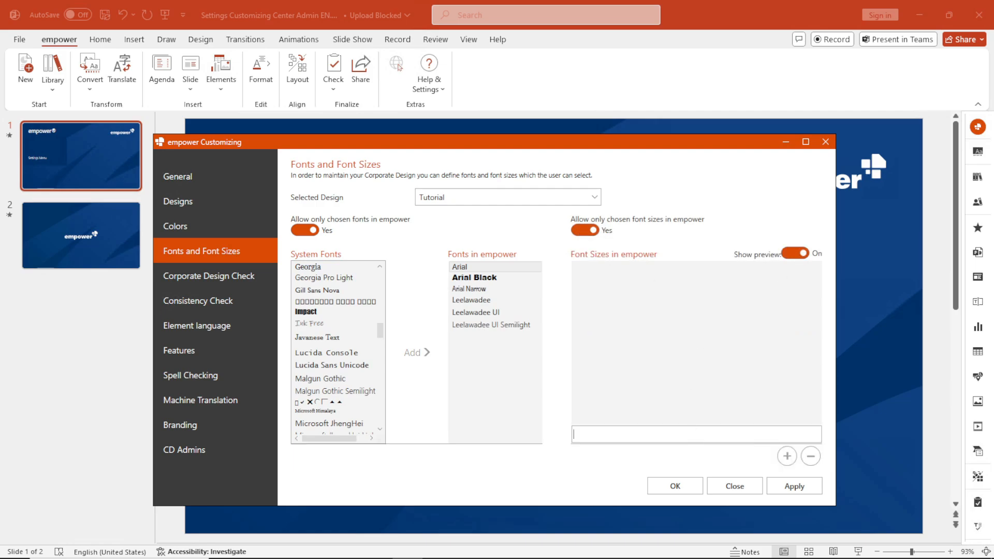
text(12)
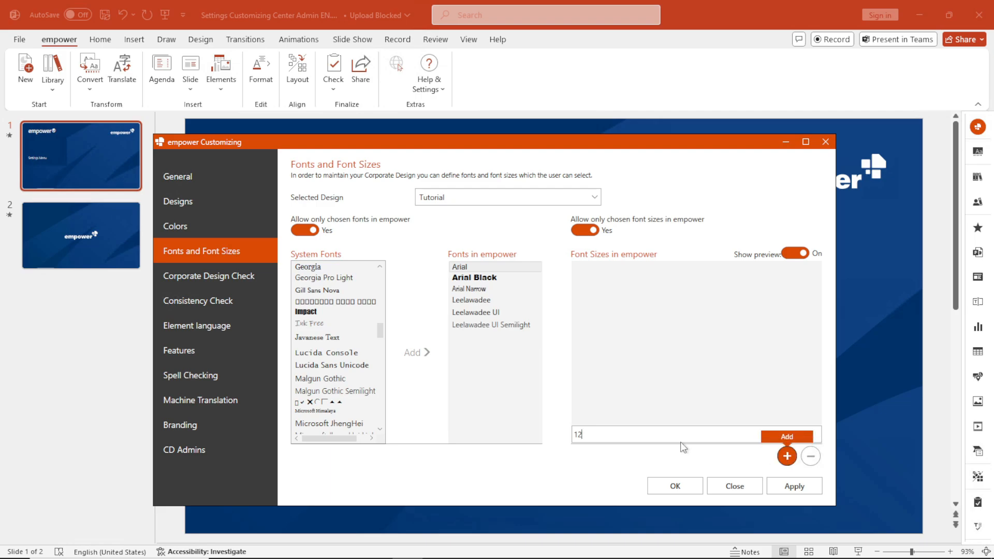
click(787, 456)
text(11)
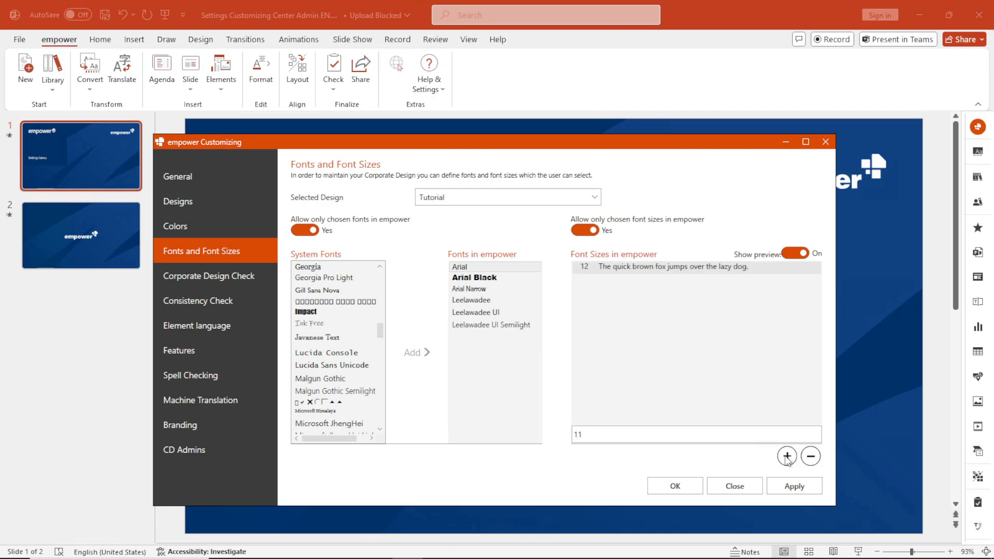
click(787, 456)
text(32)
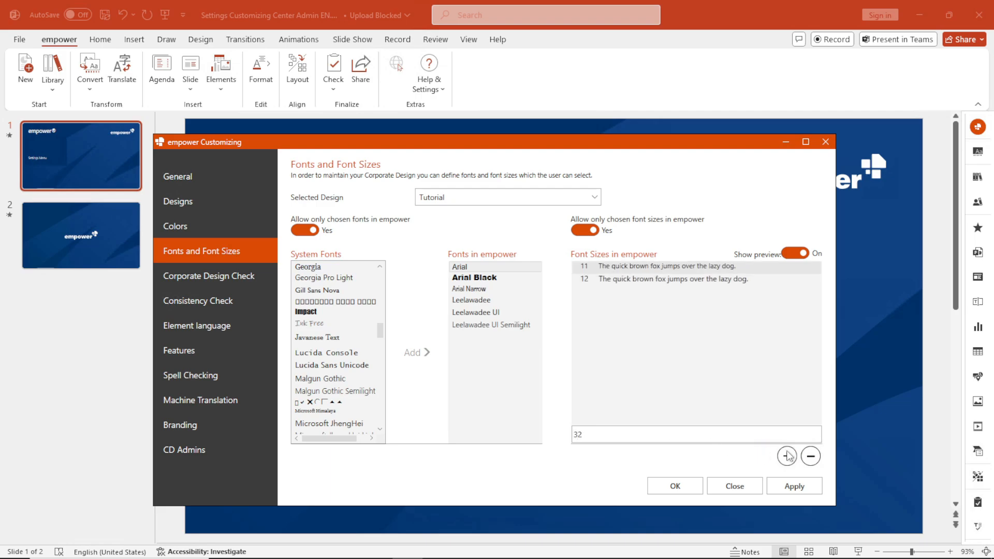
click(787, 456)
text(64)
click(787, 457)
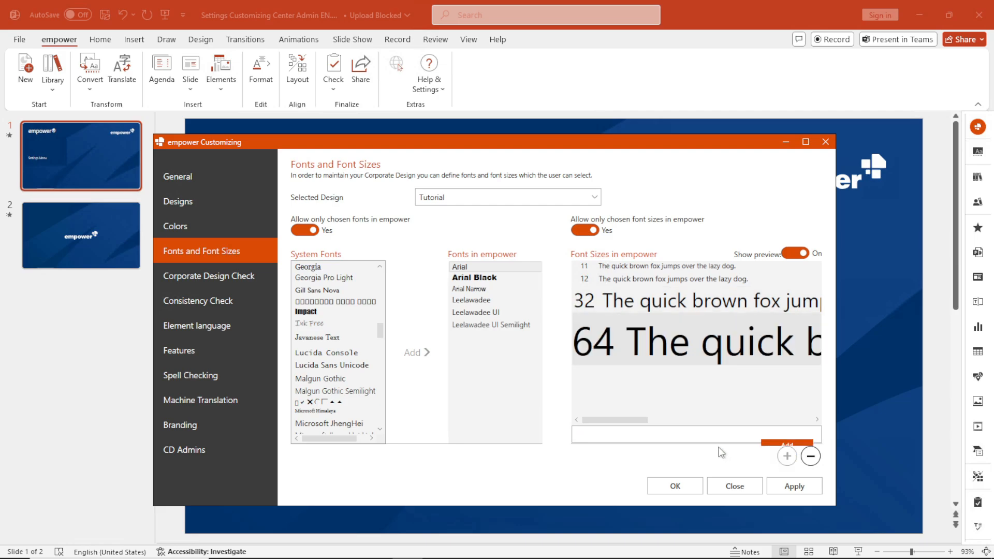
Add the font sizes 124 and 24 to the allowed sizes.
text(124)
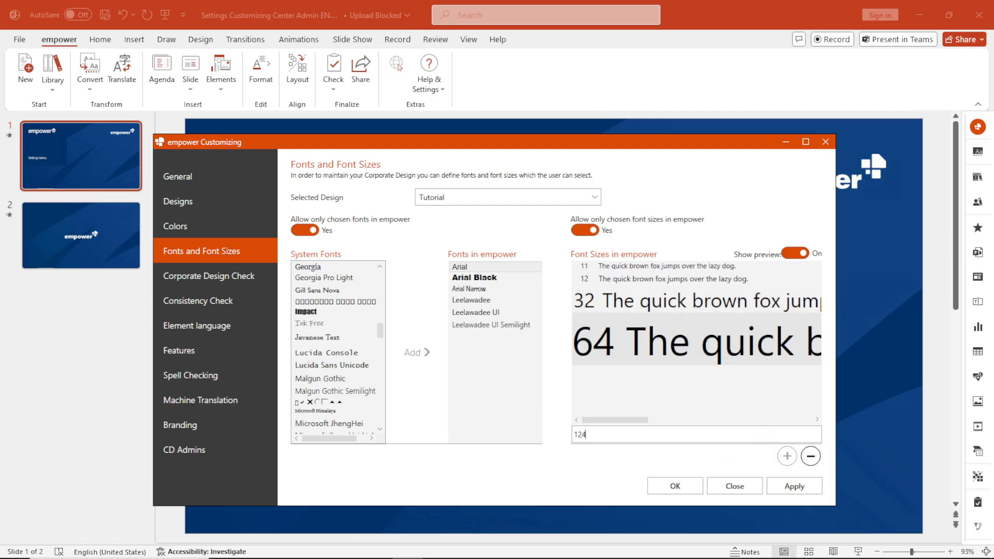
click(787, 456)
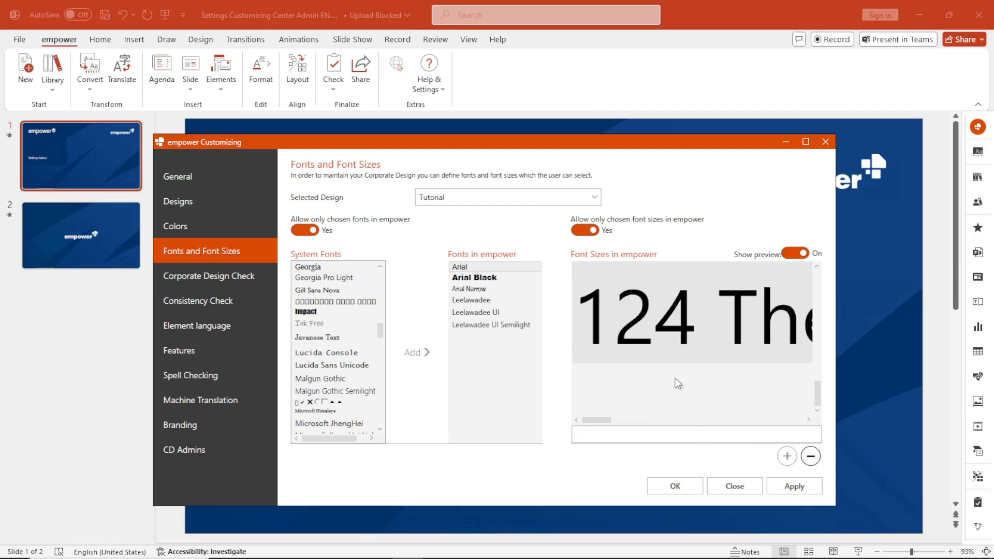
scroll(673, 370, up, 3)
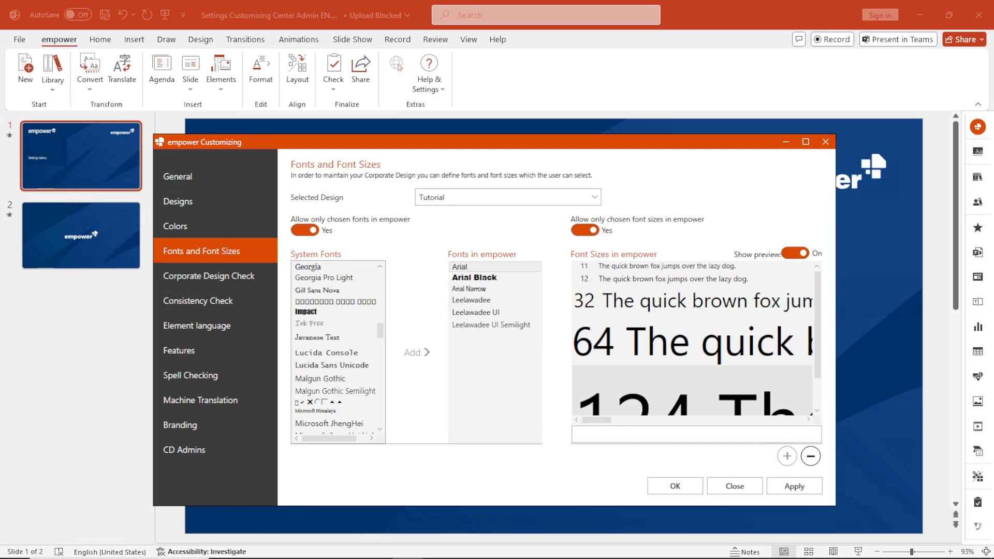
text(24)
click(787, 456)
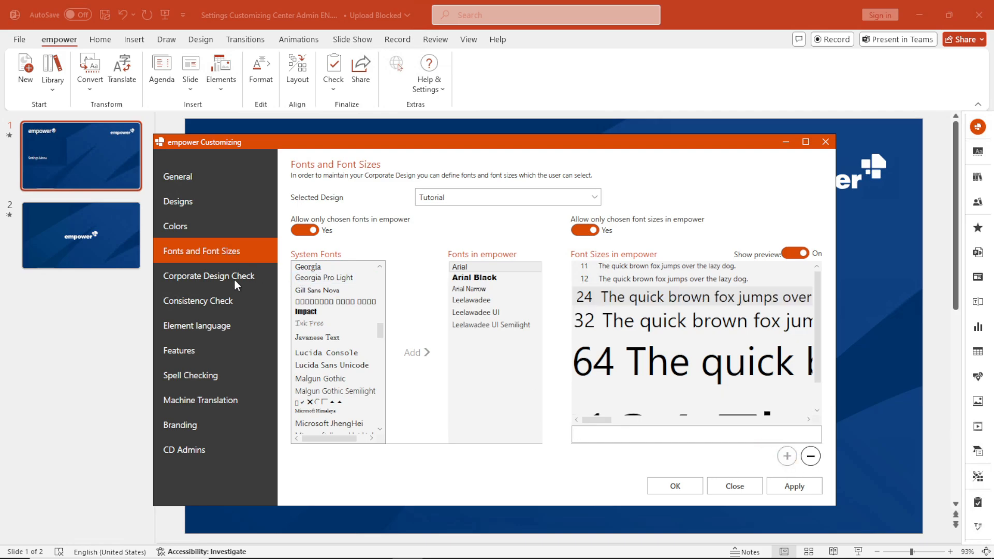
In the Corporate Design Check settings, enable the design check on open and require a successful check before library upload.
click(235, 280)
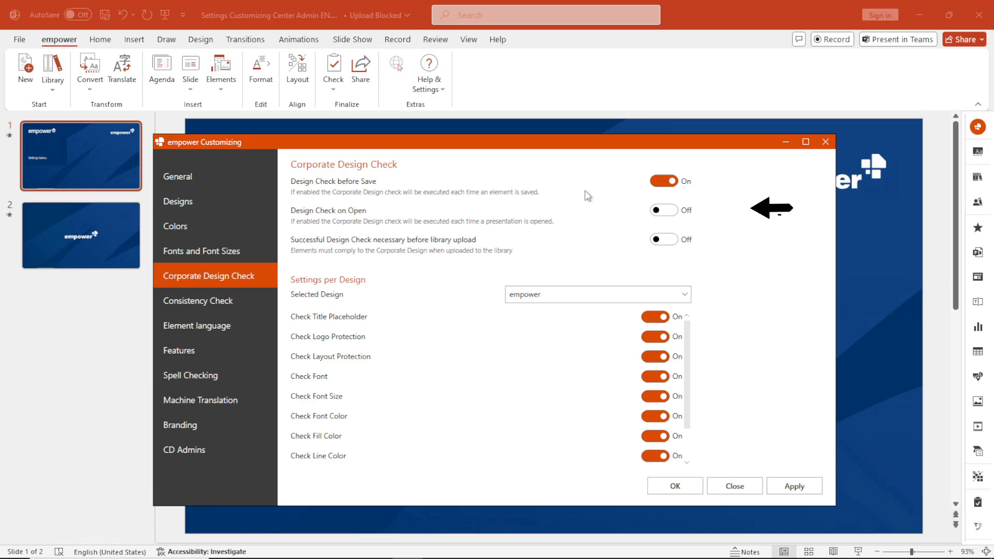
click(659, 211)
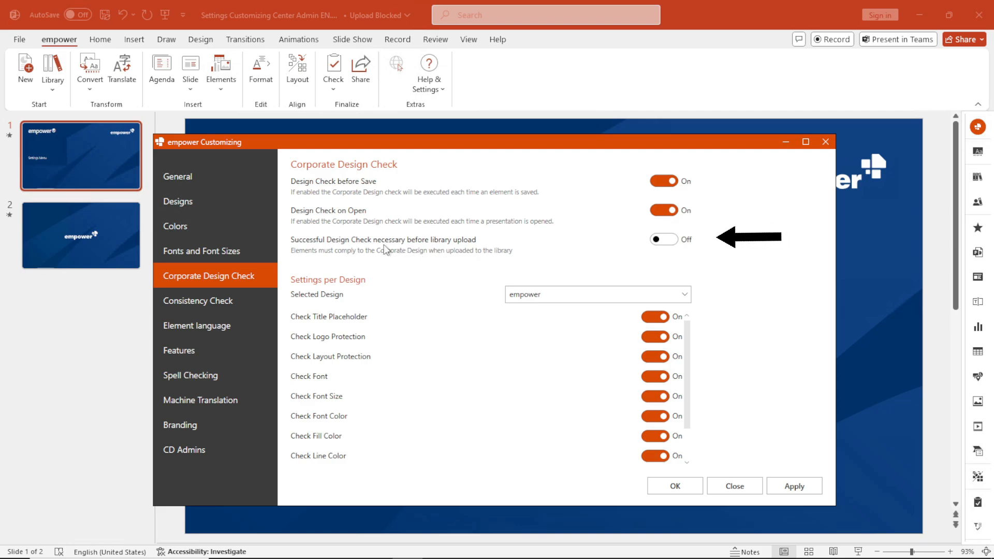
click(655, 241)
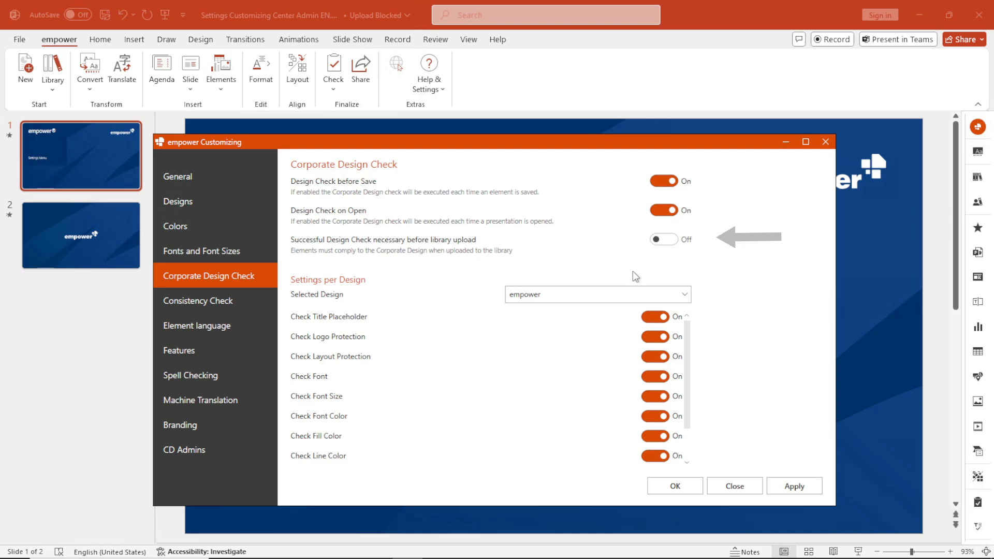
For the Tutorial design, enable the title placeholder, logo protection, layout protection, font and font size checks.
click(613, 295)
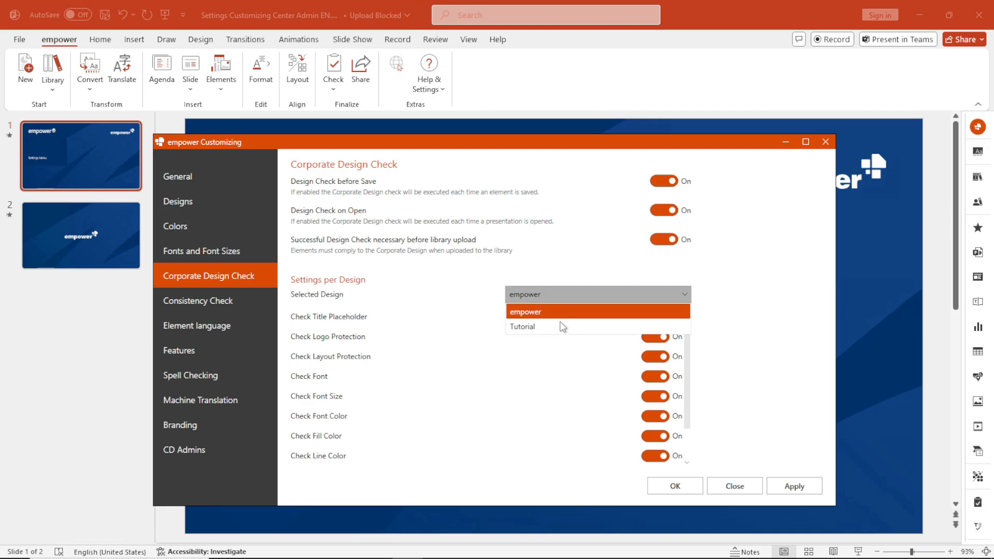
click(559, 323)
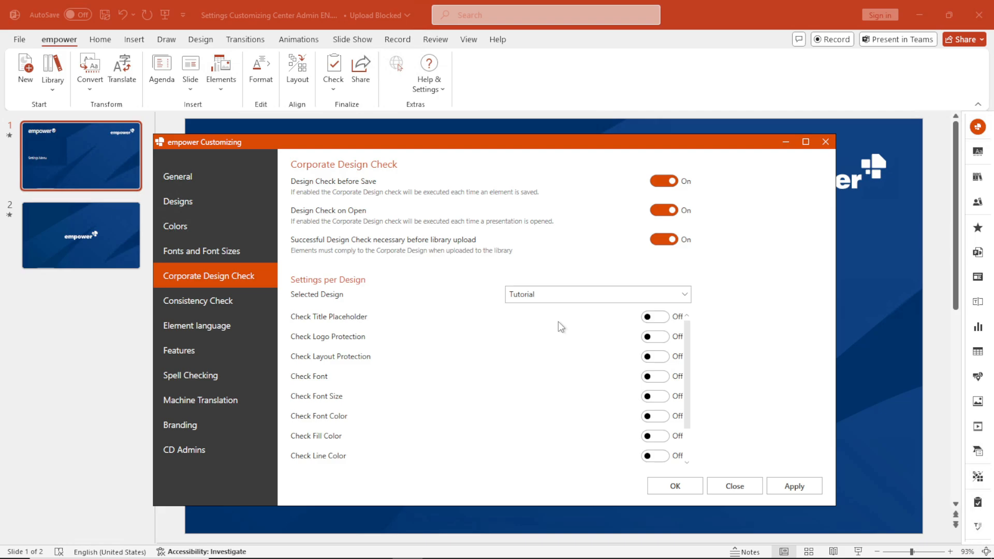
scroll(574, 322, down, 1)
scroll(573, 321, up, 1)
click(665, 318)
click(664, 339)
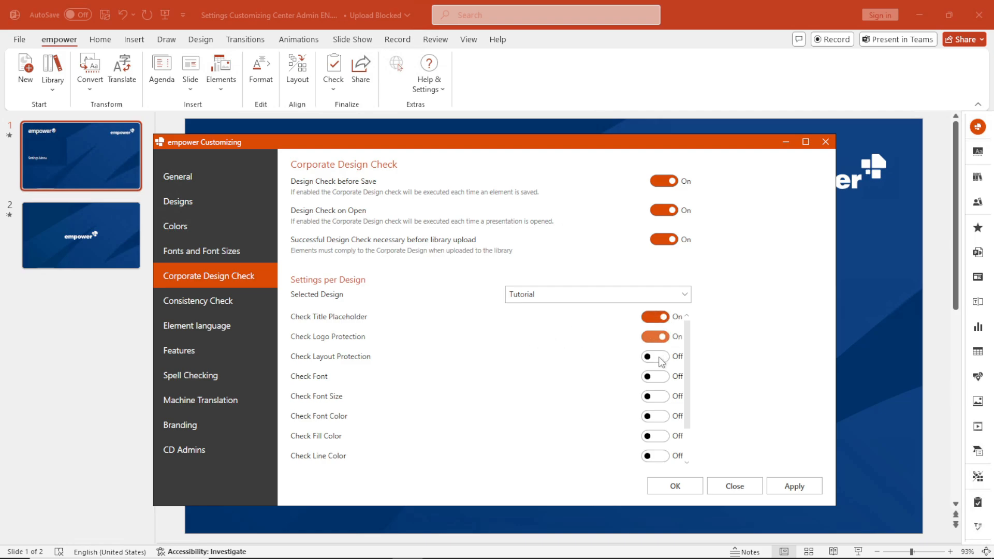
click(659, 356)
click(657, 380)
click(659, 398)
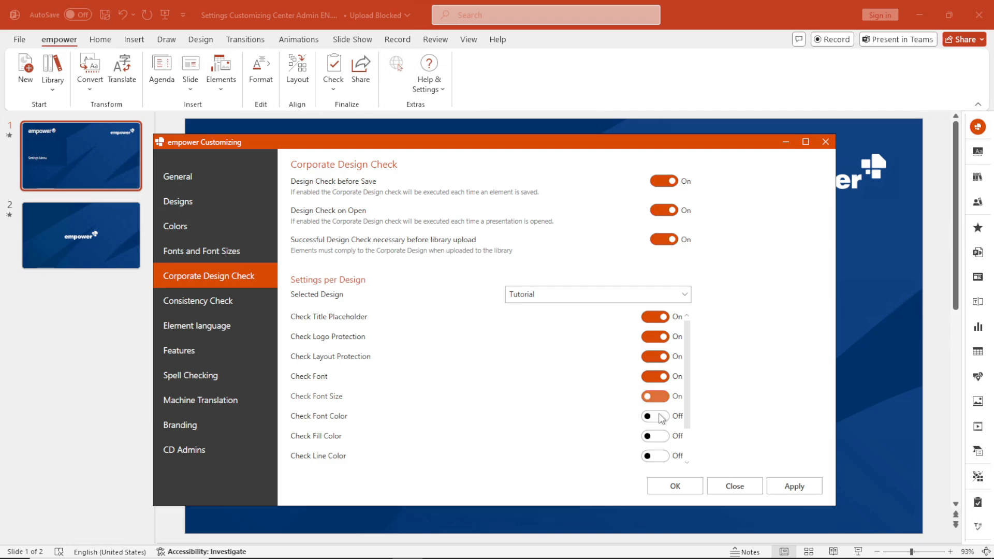
Enable the font color, fill color and line color checks for the Tutorial design.
click(660, 421)
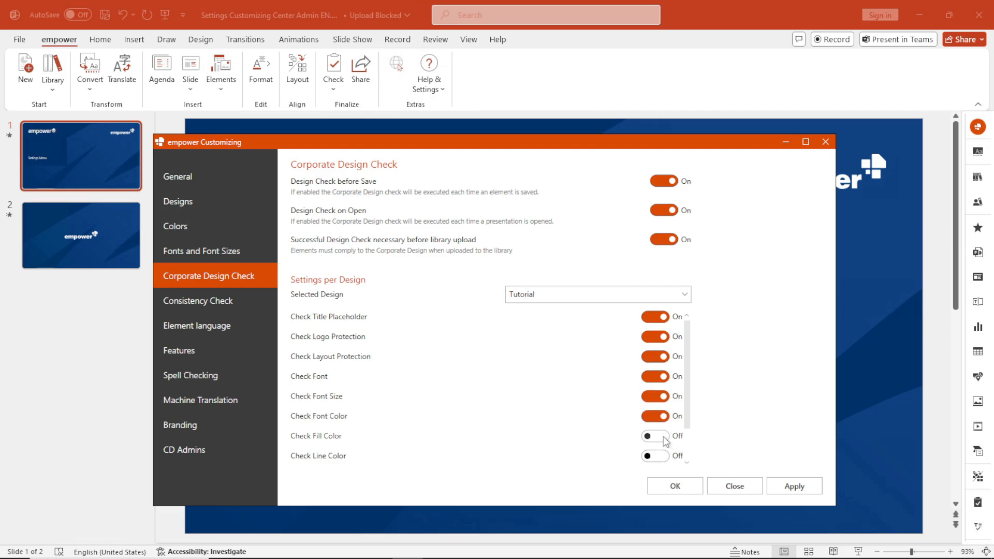
click(660, 437)
click(664, 457)
scroll(575, 391, down, 1)
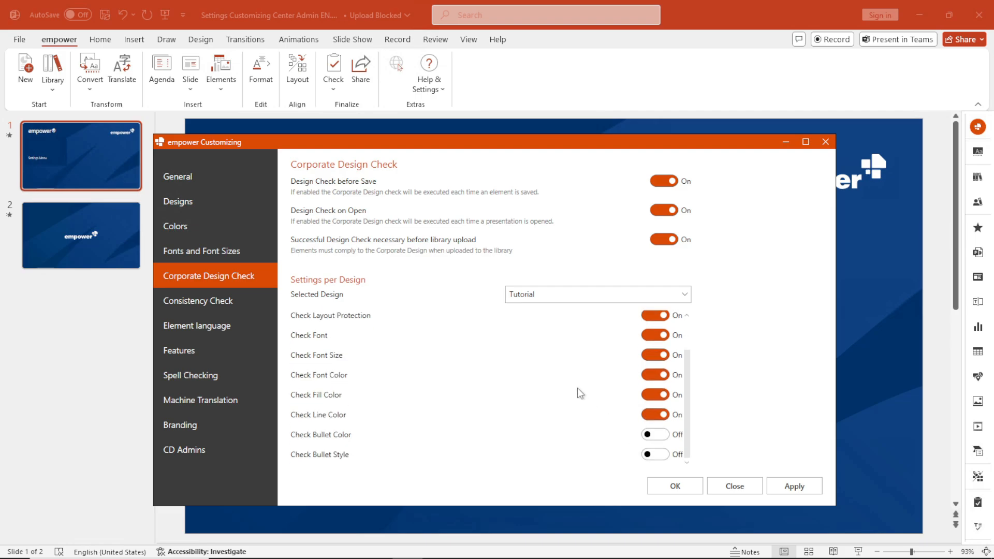
Enable the bullet color and bullet style checks for the Tutorial design.
click(653, 438)
click(657, 455)
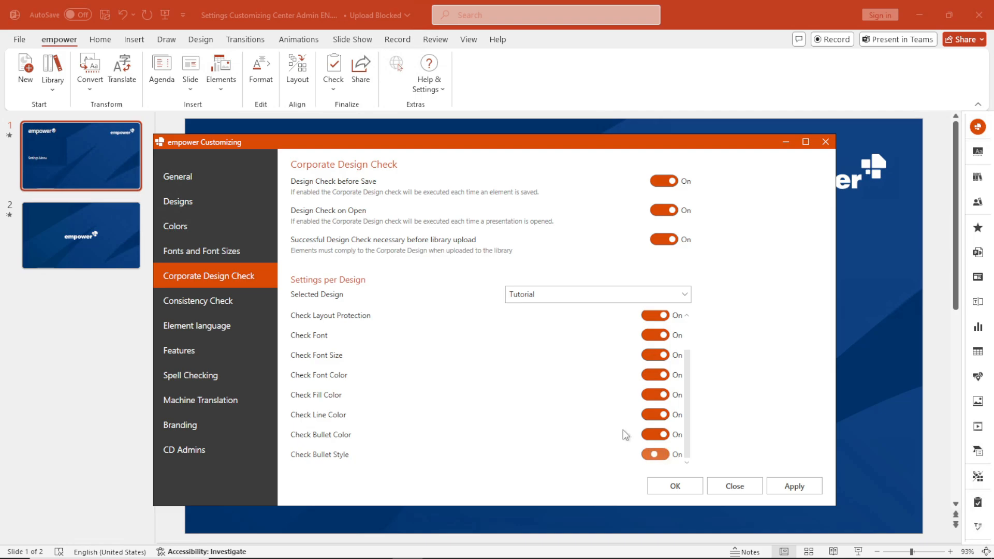
Review the Consistency Check configuration and browse the languages available for assignment to elements.
click(209, 304)
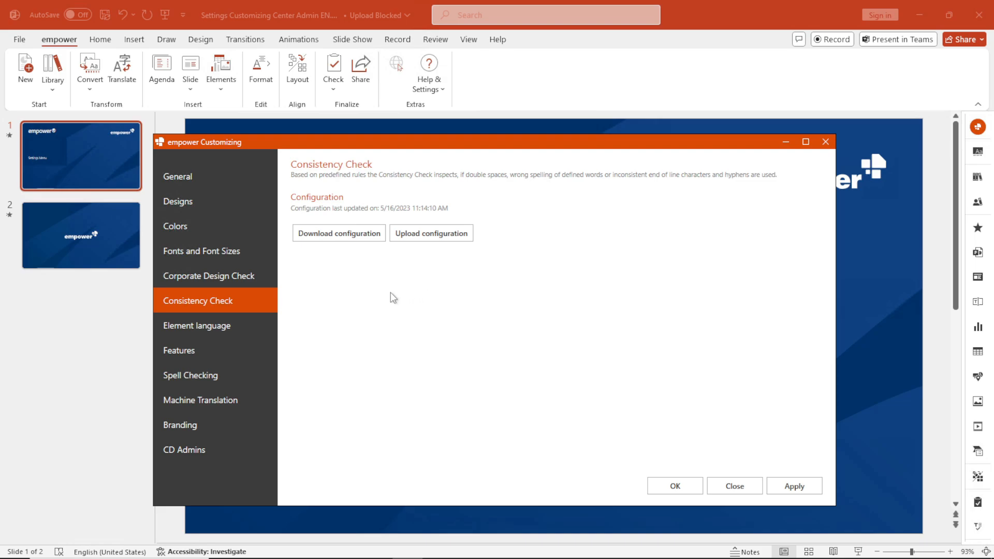
click(220, 328)
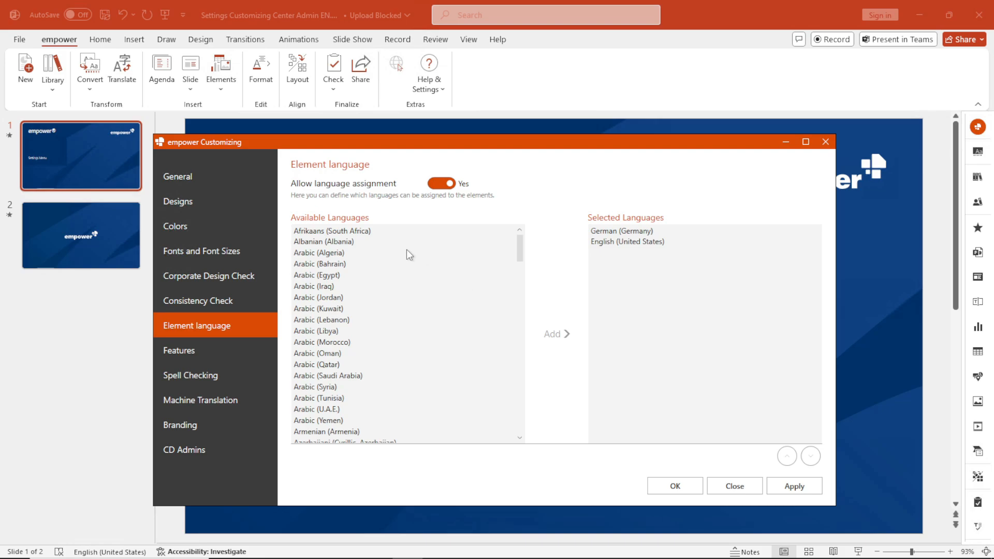
drag(522, 277, 524, 394)
drag(526, 254, 522, 205)
click(326, 232)
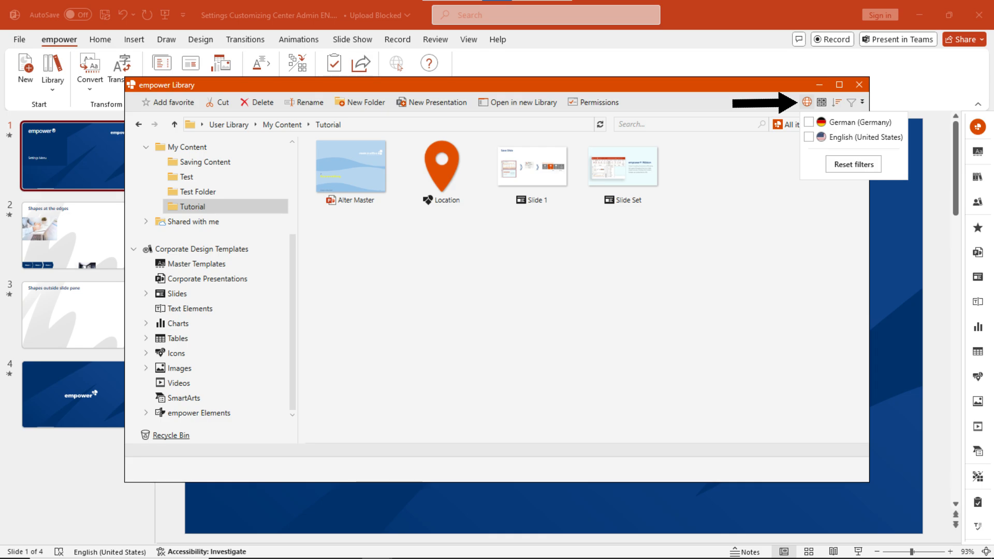
Examine the list of manageable features and the behavior options offered for the chart placeholder.
click(217, 352)
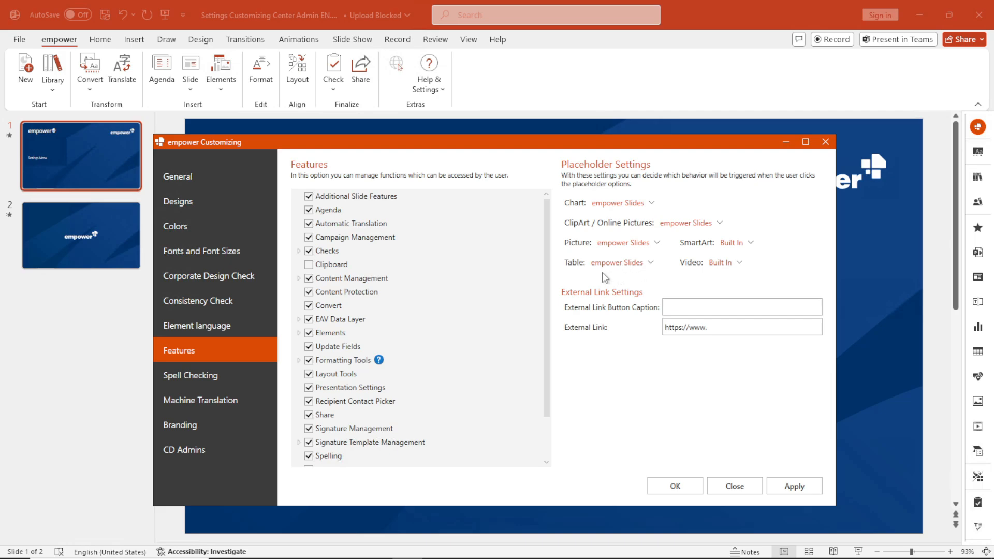
click(308, 266)
click(646, 205)
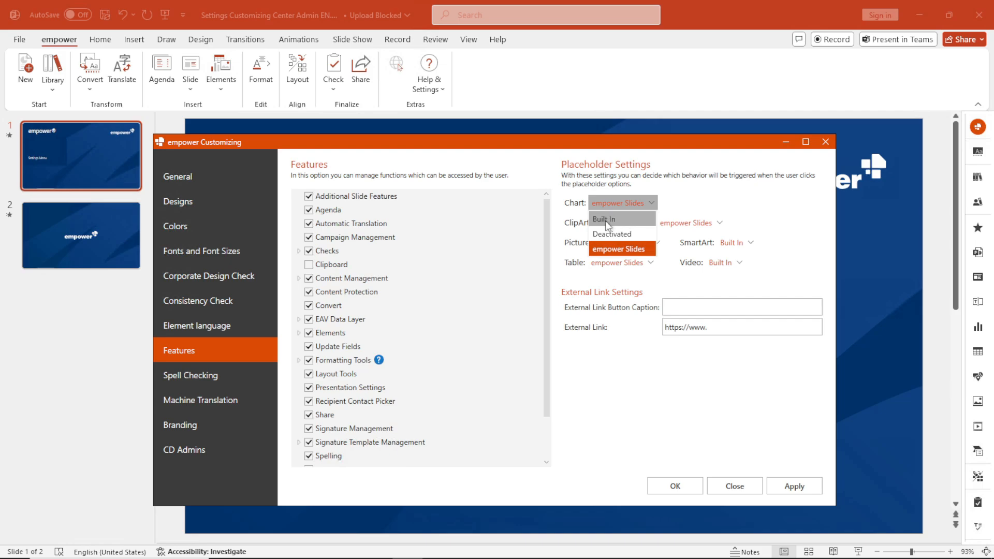
click(641, 234)
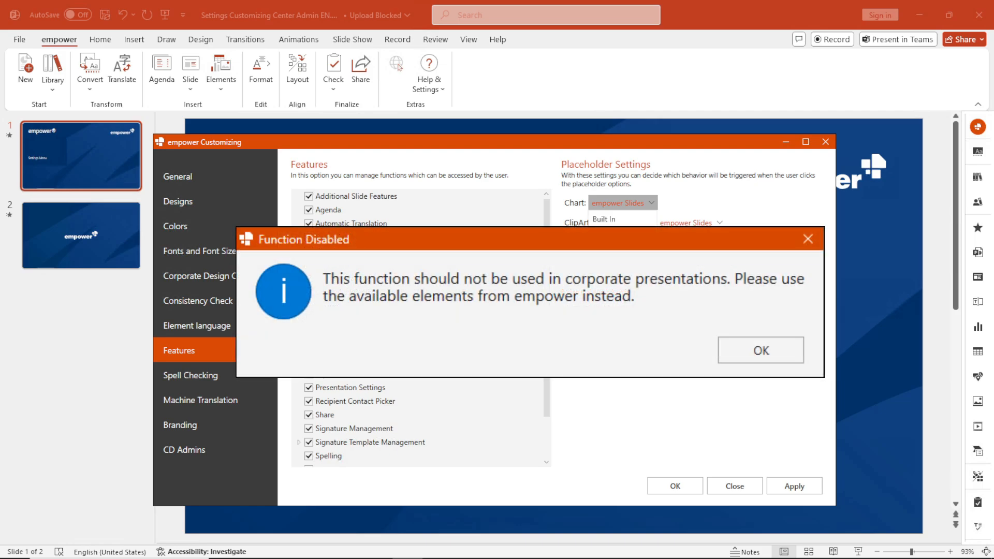
click(649, 204)
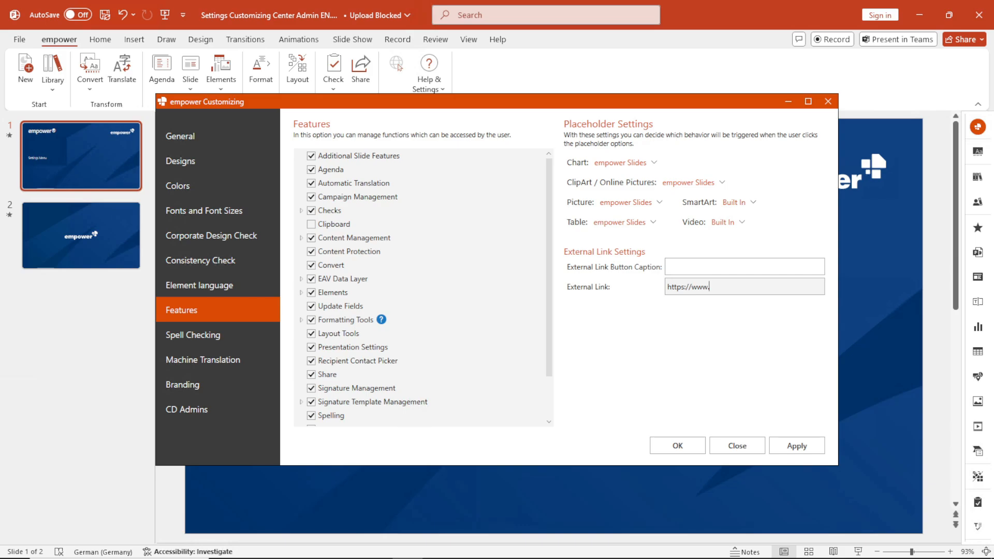
drag(710, 287, 620, 323)
text(https://support.empowersuite.com/hc/en-us)
click(694, 268)
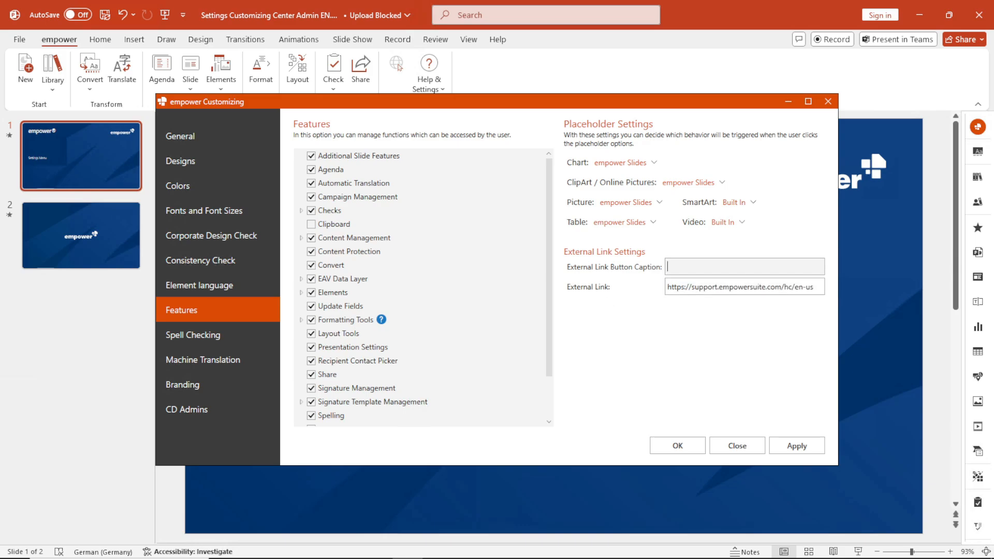
text(EMPOWERSUITE)
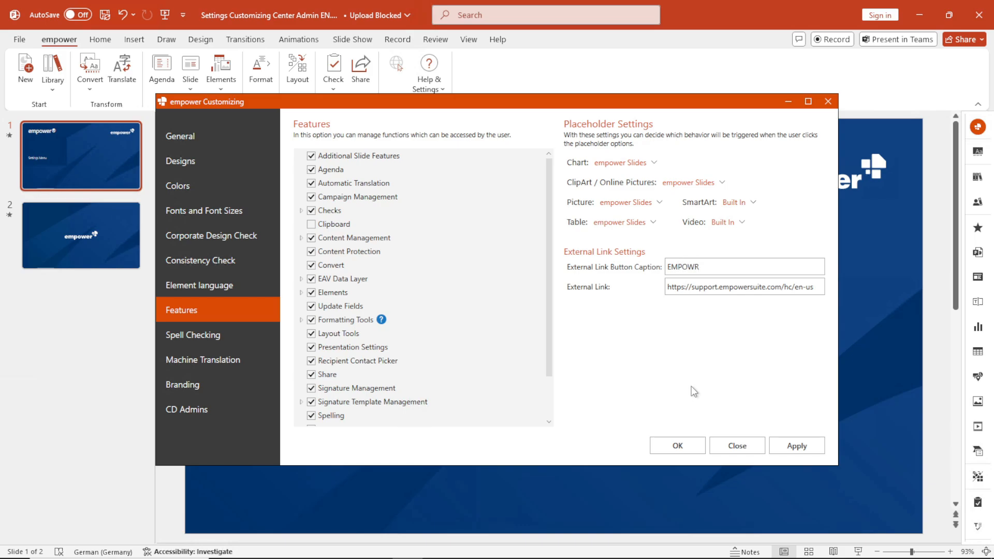
click(681, 454)
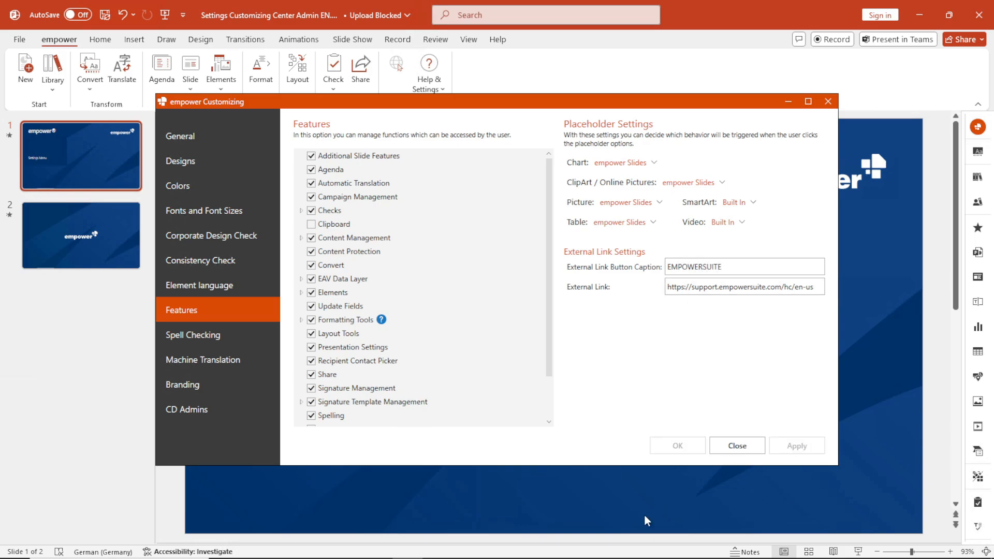
click(721, 449)
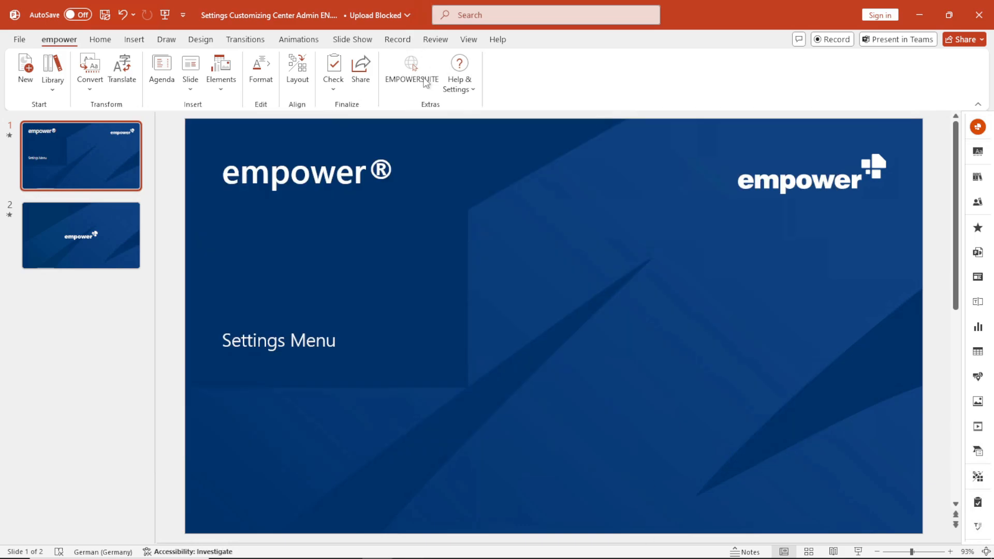
Open the EMPOWERSUITE external link to test it.
click(417, 77)
click(610, 20)
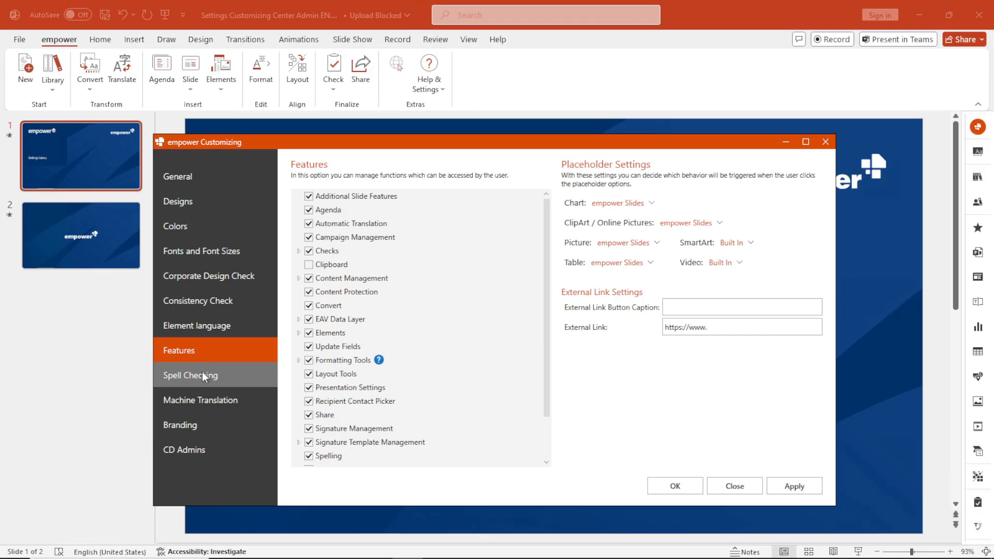
Review the Spell Checking languages and select German (Germany) among the selected languages to inspect its ordering options.
click(202, 372)
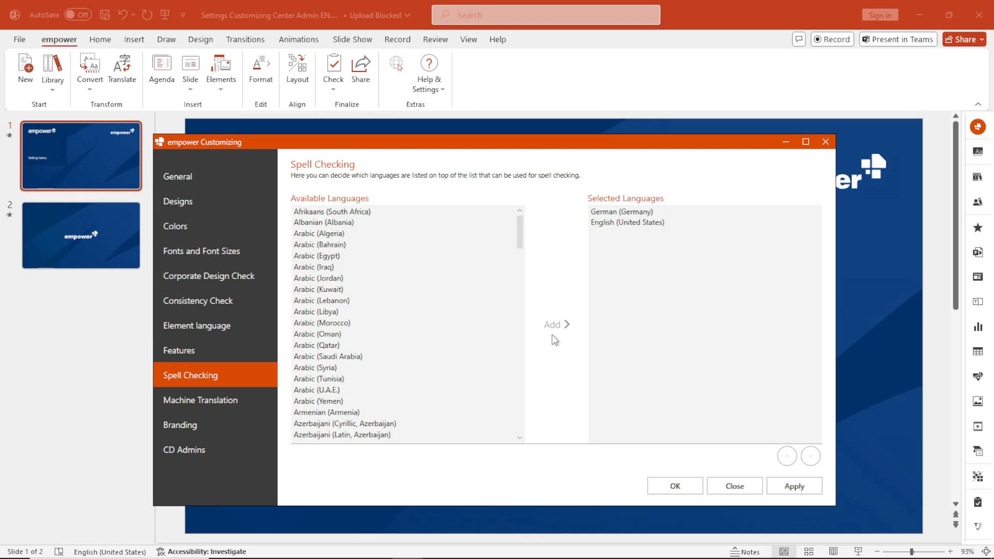
click(630, 215)
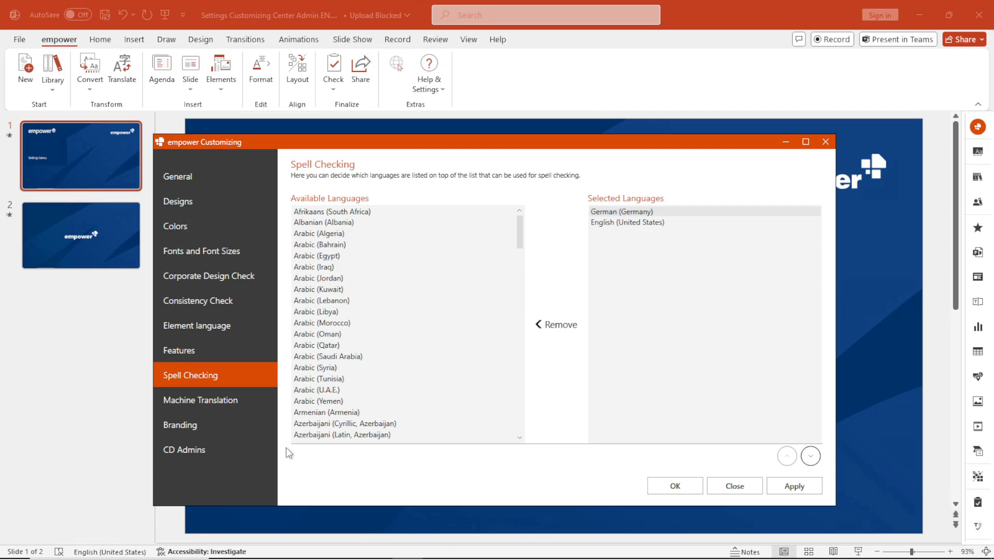
Enable the per-user limit for DeepL machine translation.
click(214, 402)
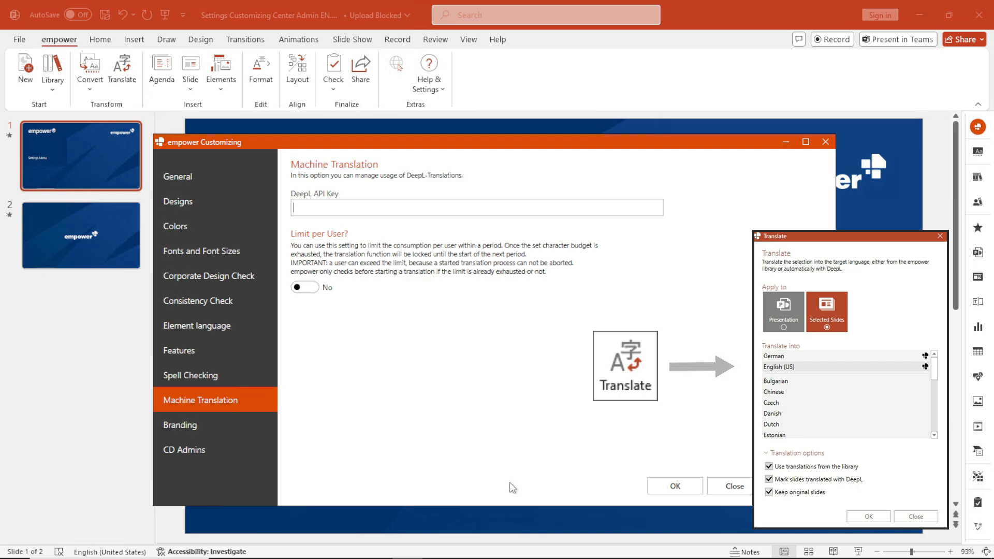
click(298, 288)
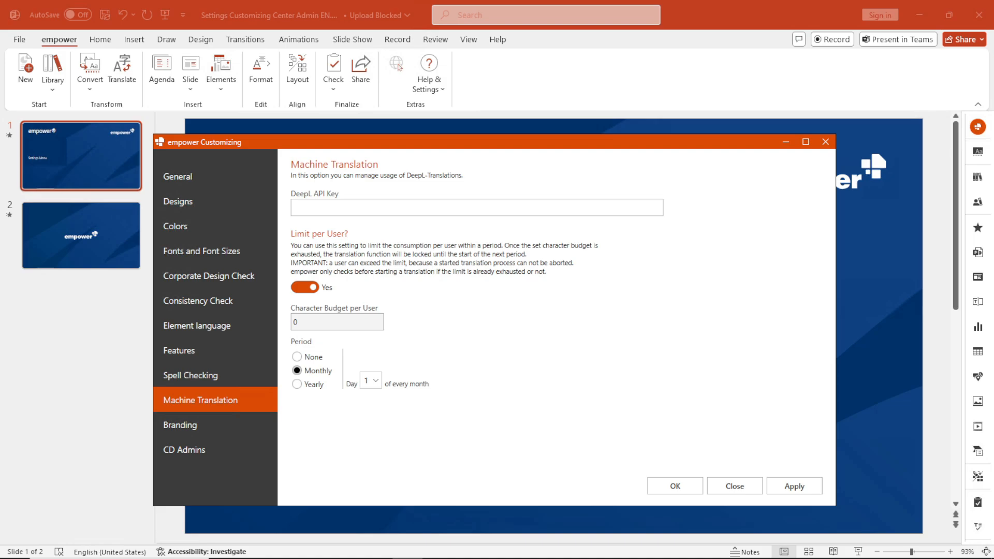
Try a character budget of 6000 per user for machine translation, and reset it to 0.
drag(304, 322, 245, 332)
text(600)
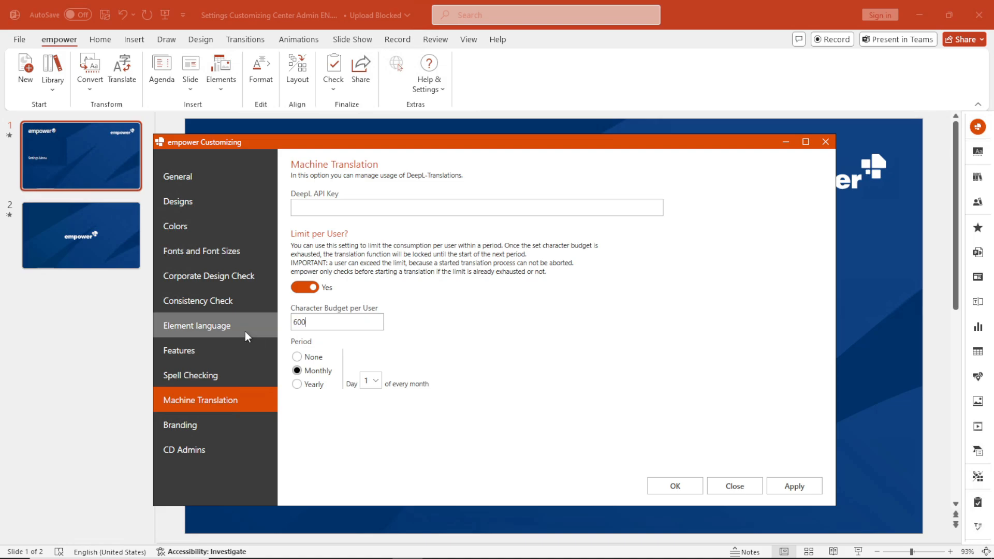
text(0)
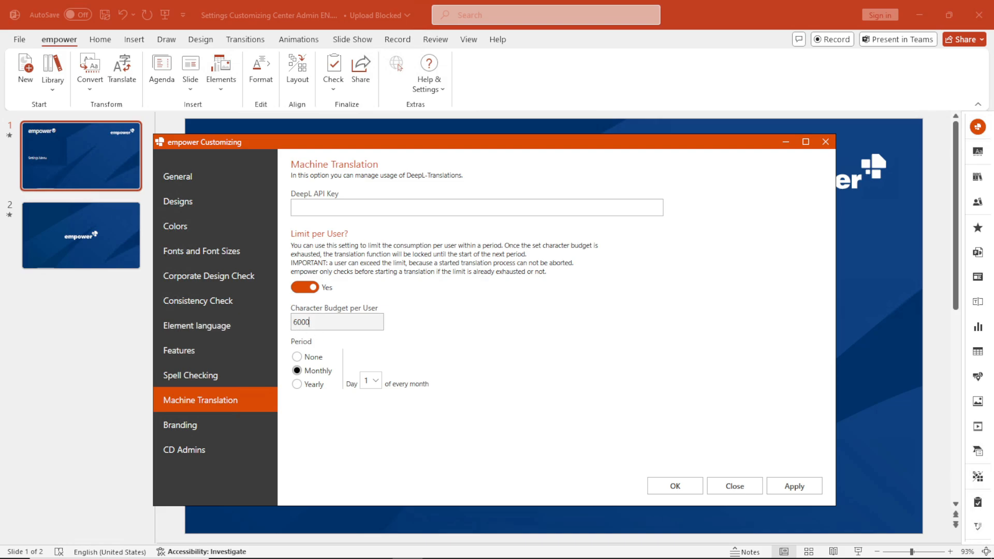
drag(311, 322, 211, 322)
text(0)
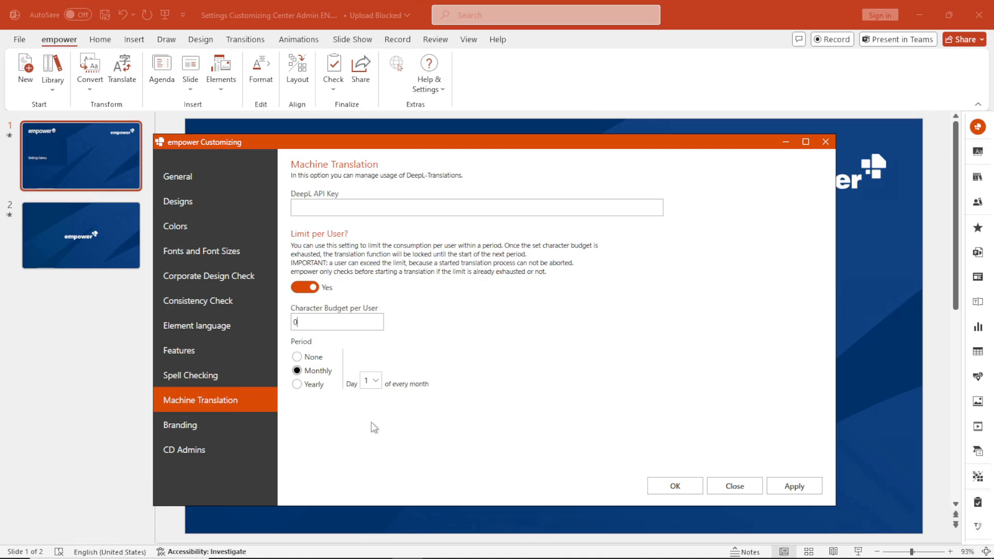
Activate the branding color in the Branding settings.
click(208, 430)
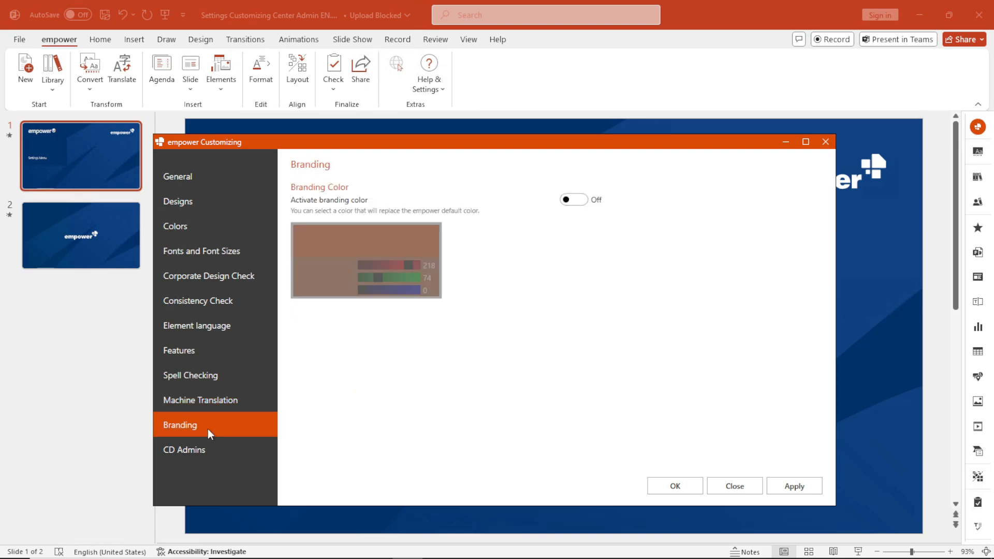
click(578, 199)
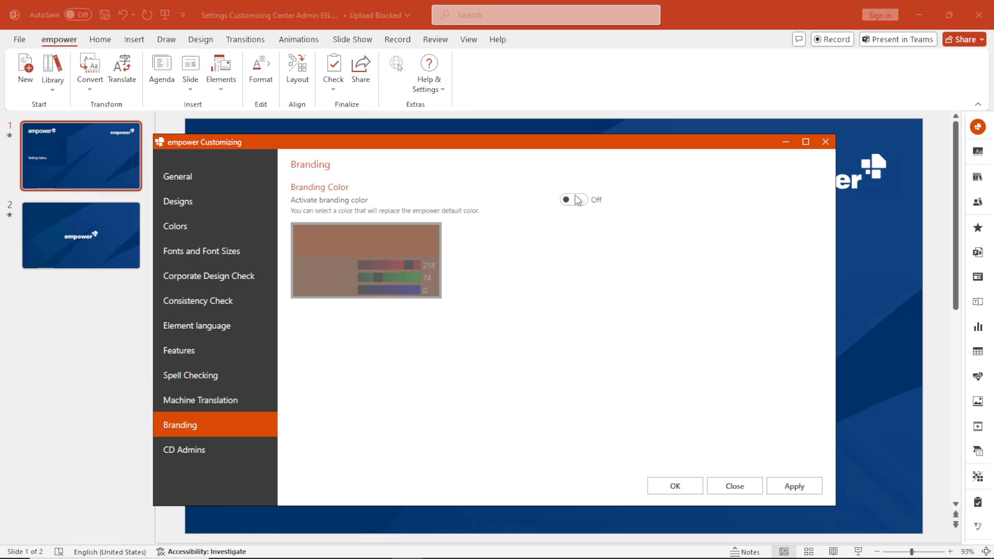